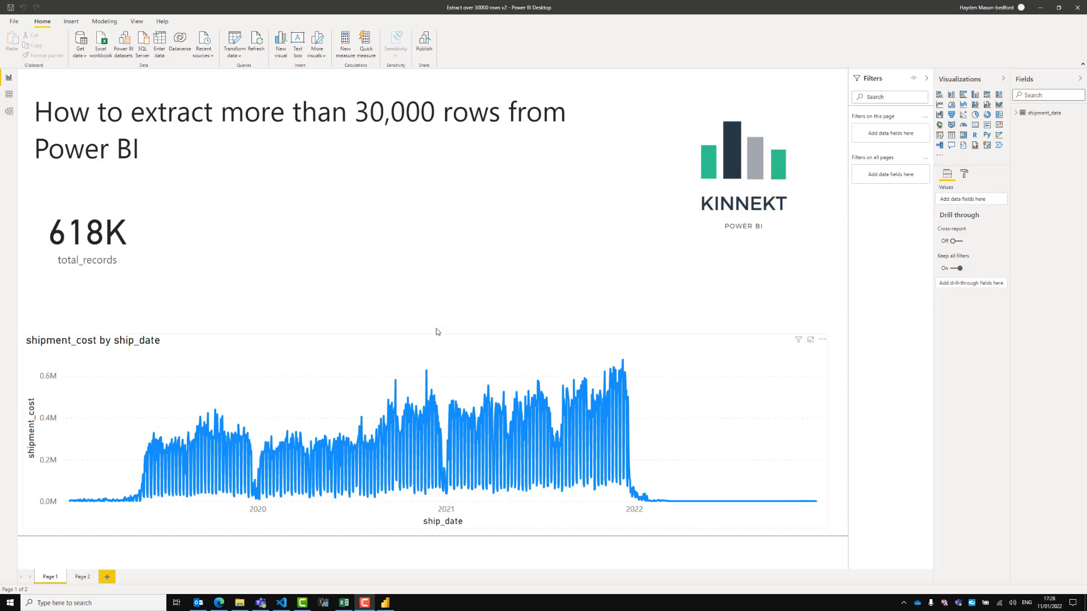
Look over the shipment table on Page 2, then return to Page 1
{"action": "left_click", "coordinate": [81, 578]}
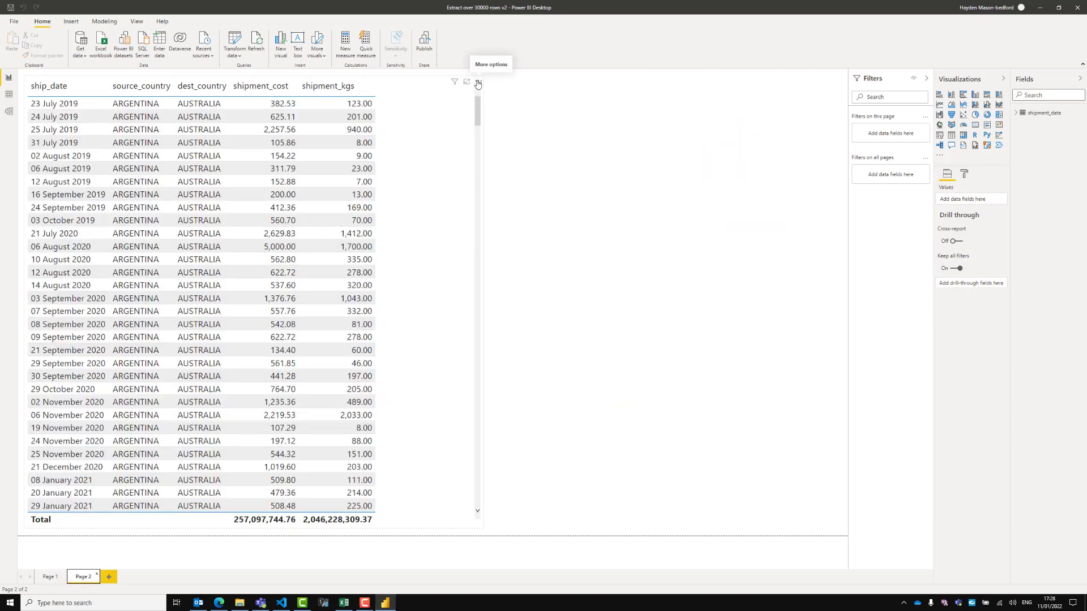
{"action": "left_click", "coordinate": [478, 84]}
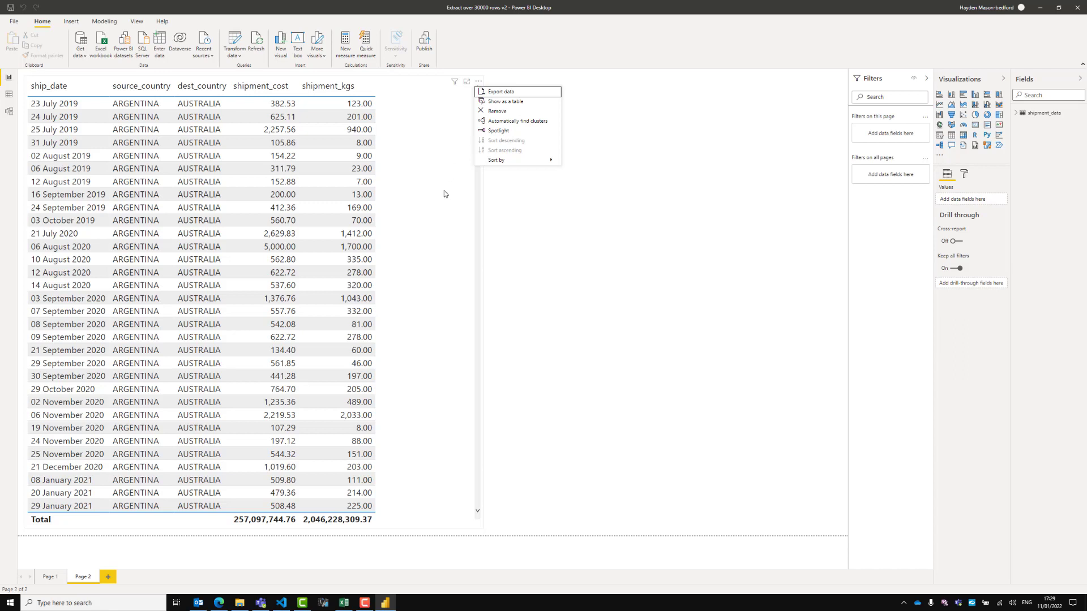
{"action": "left_click", "coordinate": [51, 576]}
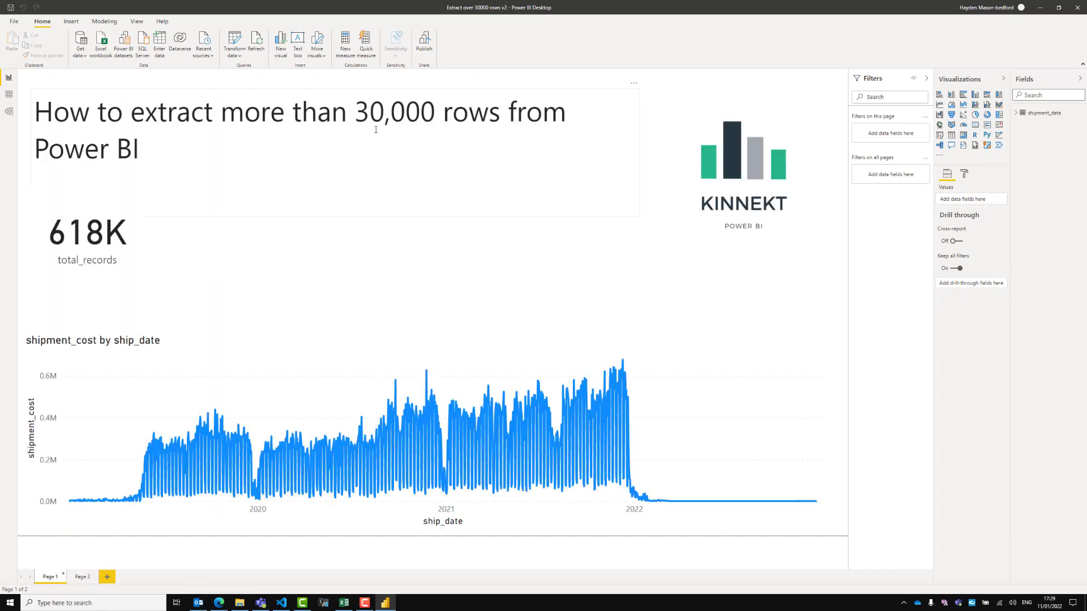
Start a Performance analyzer recording and load Page 2 so its table refresh is logged
{"action": "left_click", "coordinate": [137, 21]}
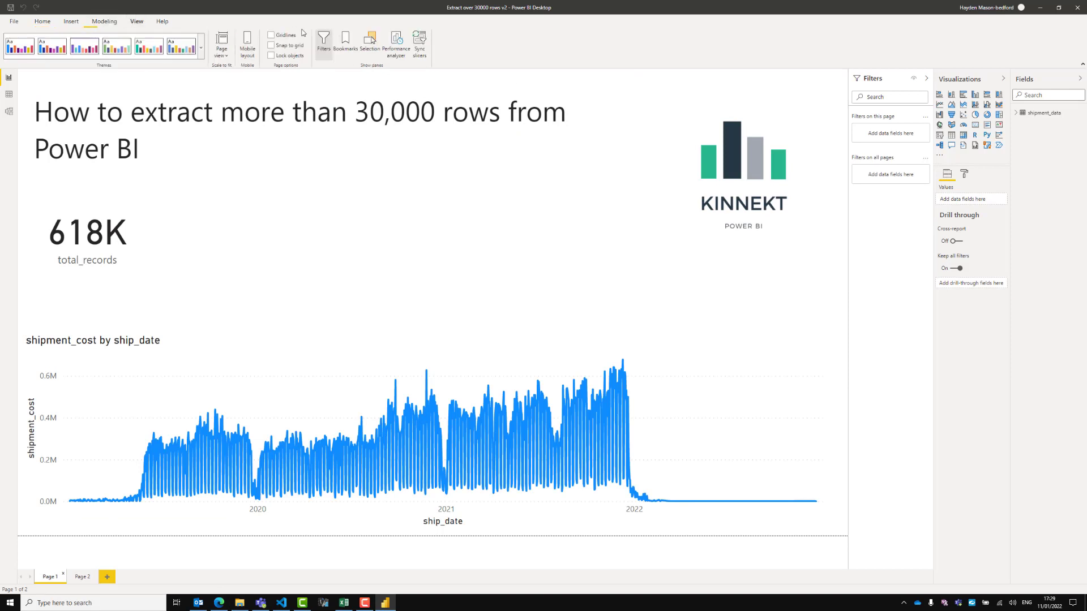
{"action": "left_click", "coordinate": [398, 51]}
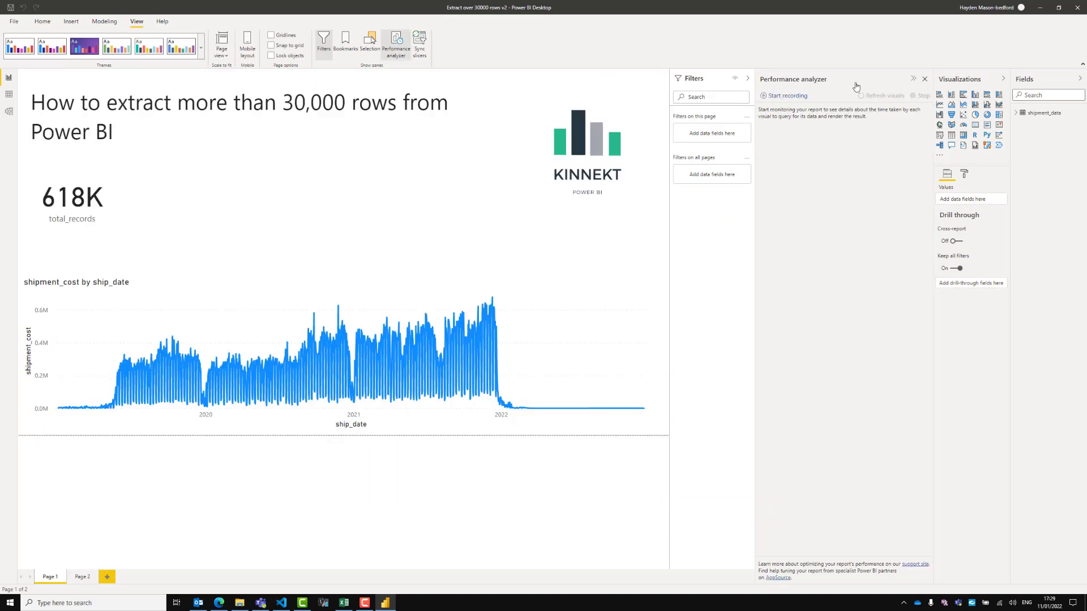
{"action": "left_click", "coordinate": [778, 96]}
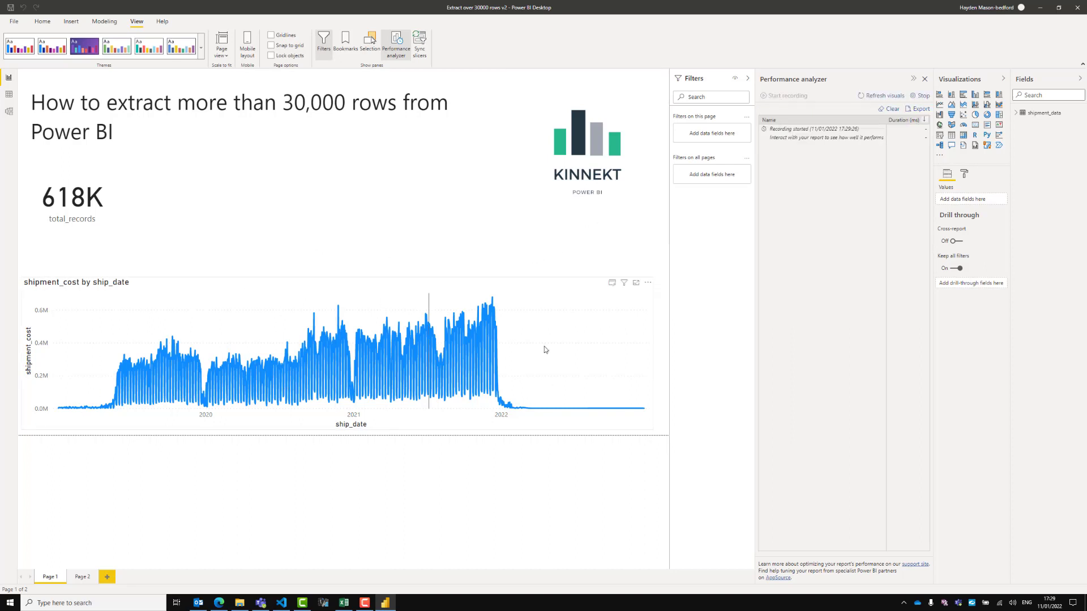
{"action": "left_click", "coordinate": [83, 578]}
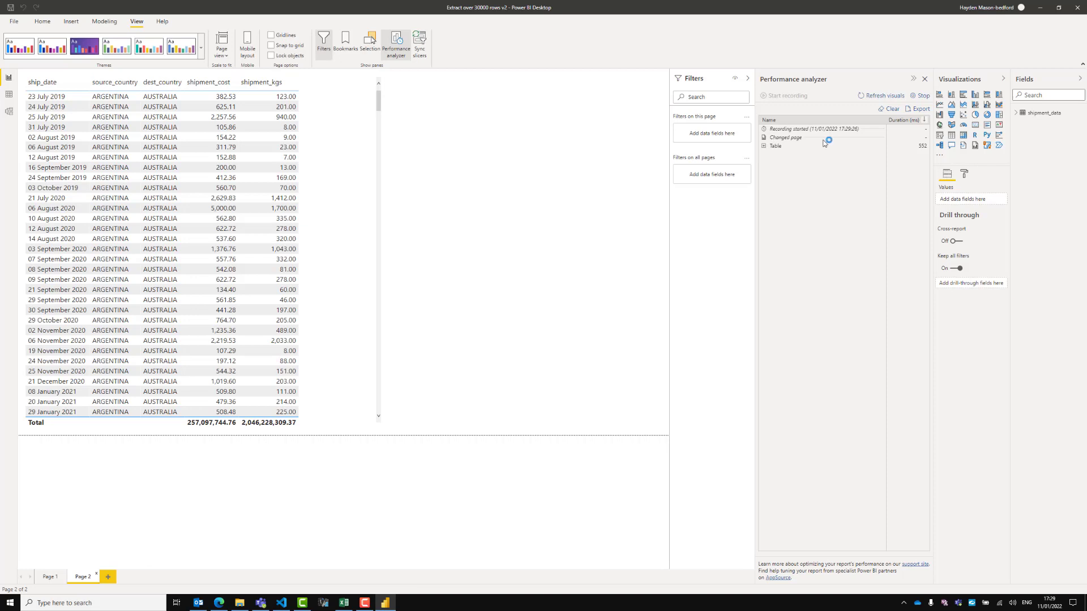
Copy the Table visual's DAX query from Performance analyzer and launch DAX Studio
{"action": "left_click", "coordinate": [763, 146]}
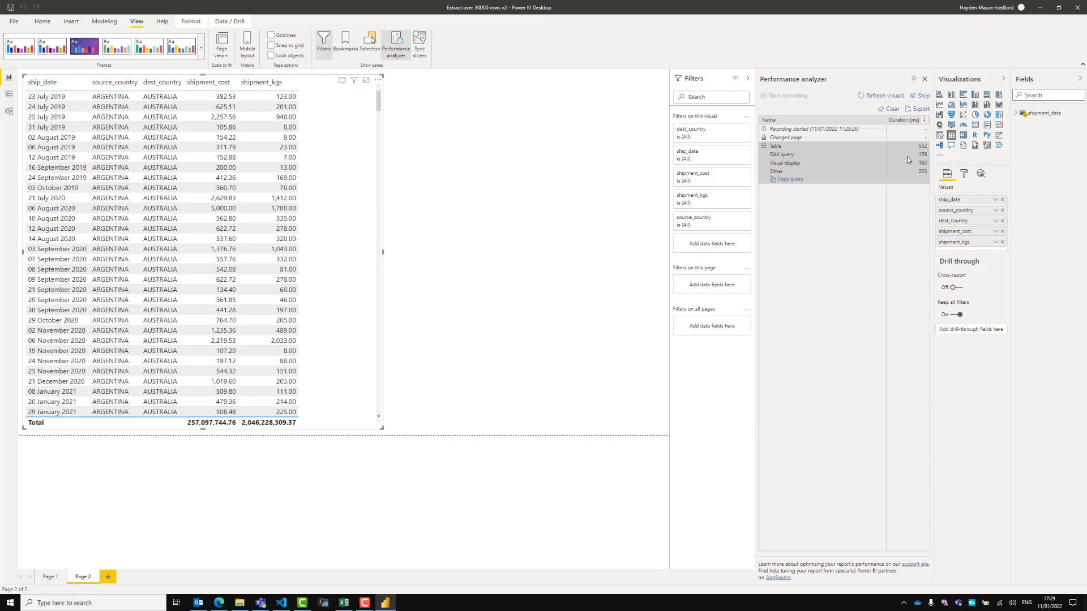
{"action": "left_click", "coordinate": [781, 180]}
{"action": "left_click", "coordinate": [328, 606]}
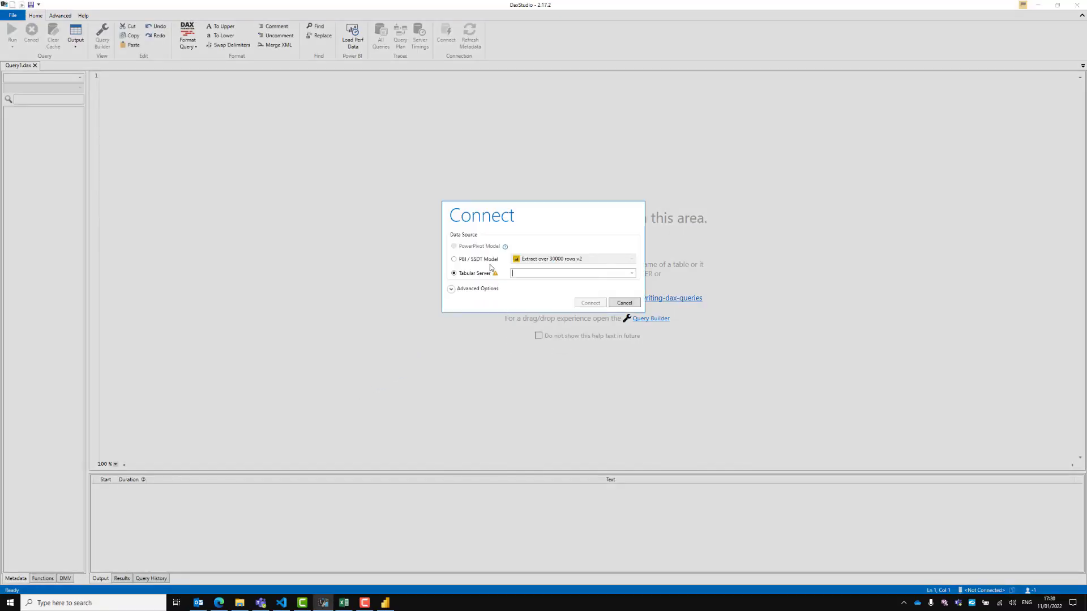
Connect DAX Studio to the PBI / SSDT model 'Extract over 30000 rows v2'
{"action": "left_click", "coordinate": [454, 260]}
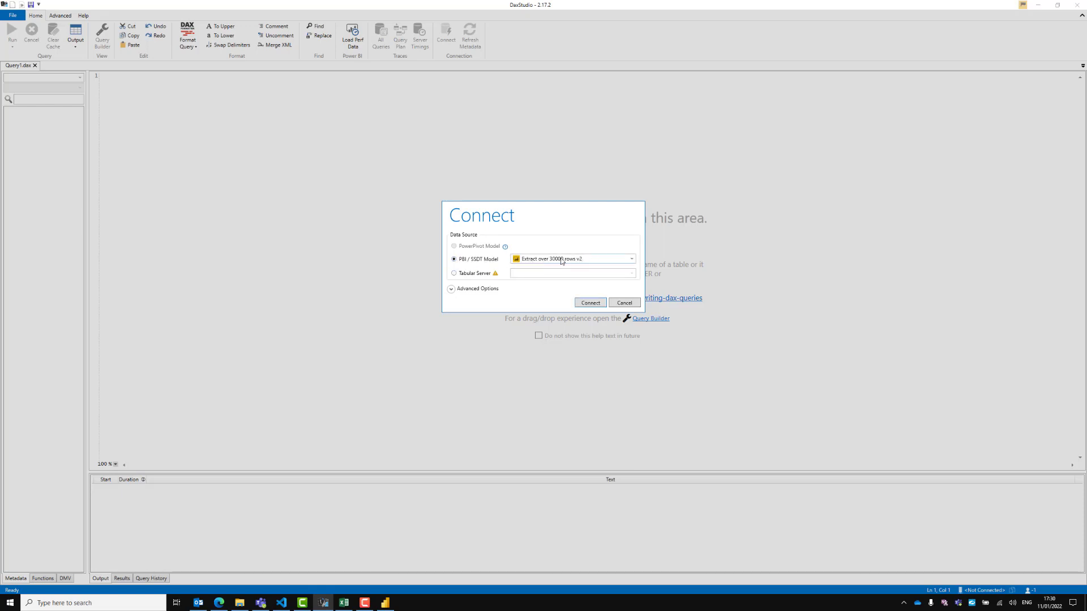
{"action": "left_click", "coordinate": [581, 260]}
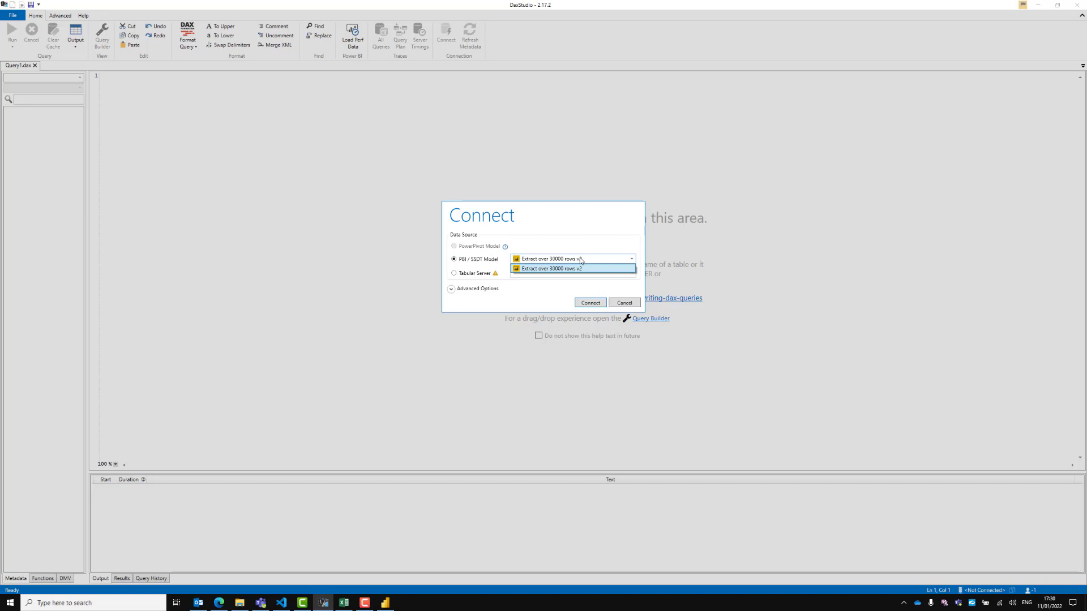
{"action": "left_click", "coordinate": [581, 261]}
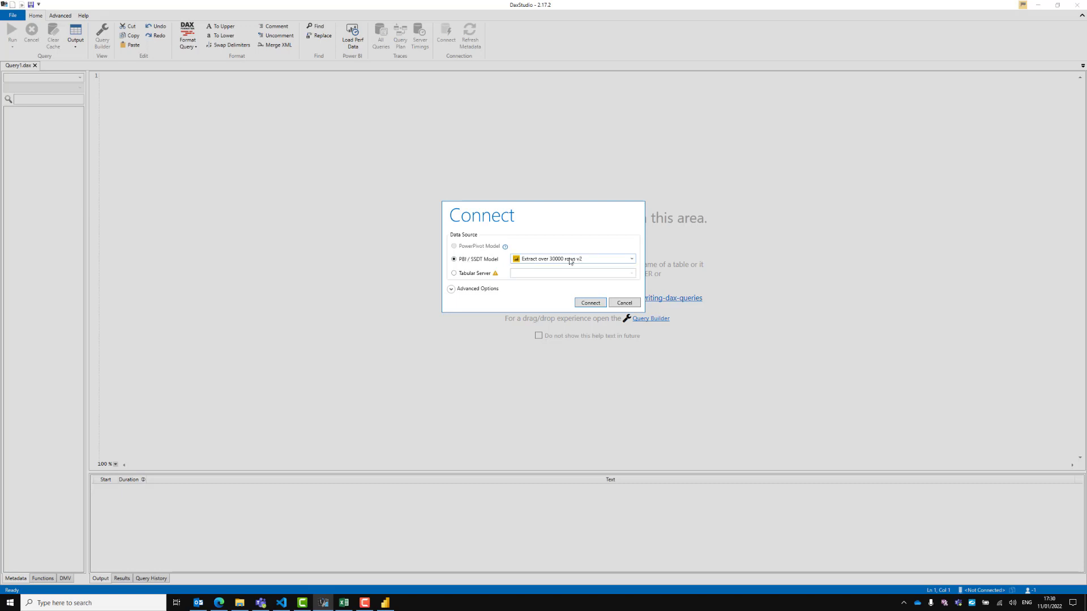
{"action": "left_click", "coordinate": [590, 304]}
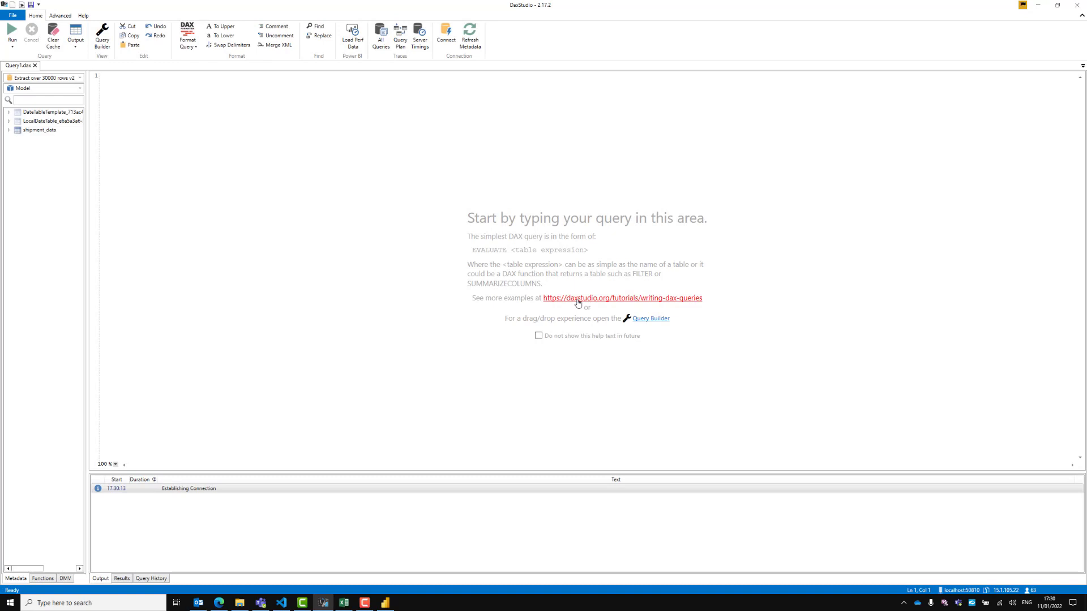
Paste the copied shipment table DAX query into the editor and run it
{"action": "right_click", "coordinate": [138, 82]}
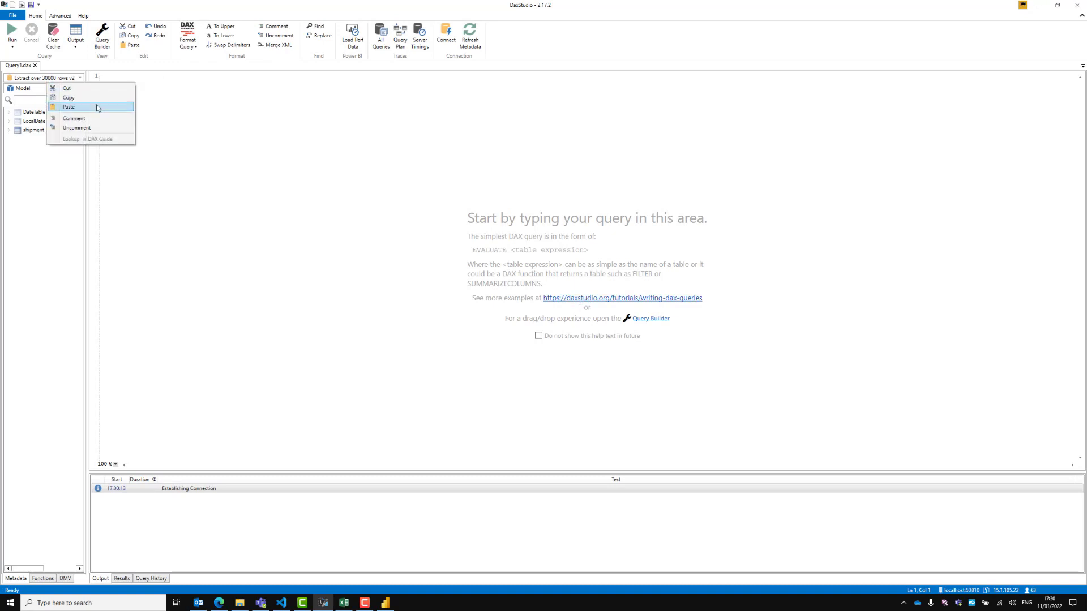
{"action": "left_click", "coordinate": [68, 107]}
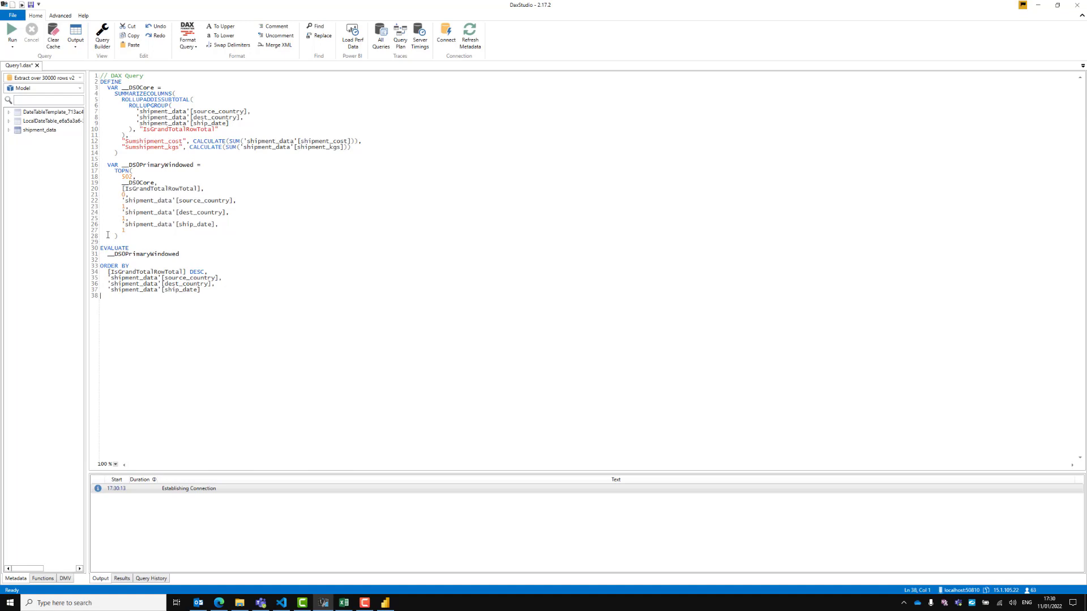
{"action": "left_click", "coordinate": [123, 177]}
{"action": "left_click", "coordinate": [14, 36]}
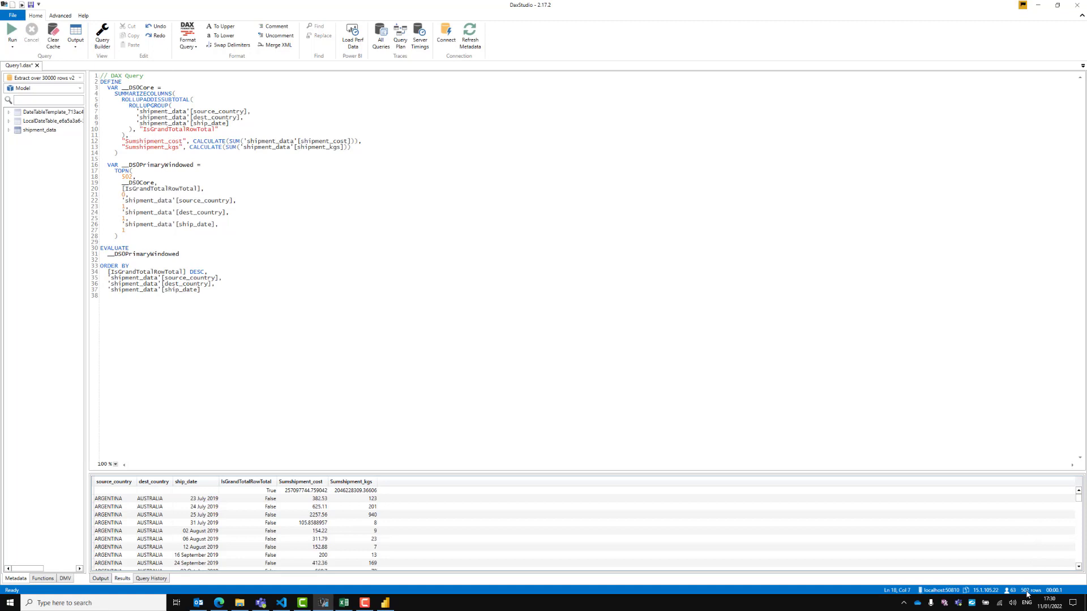
Make EVALUATE use __DS0Core and delete the TOPN 502 __DS0PrimaryWindowed variable block
{"action": "left_click_drag", "start_coordinate": [133, 177], "coordinate": [125, 178]}
{"action": "left_click", "coordinate": [122, 177]}
{"action": "left_click_drag", "start_coordinate": [119, 237], "coordinate": [100, 160]}
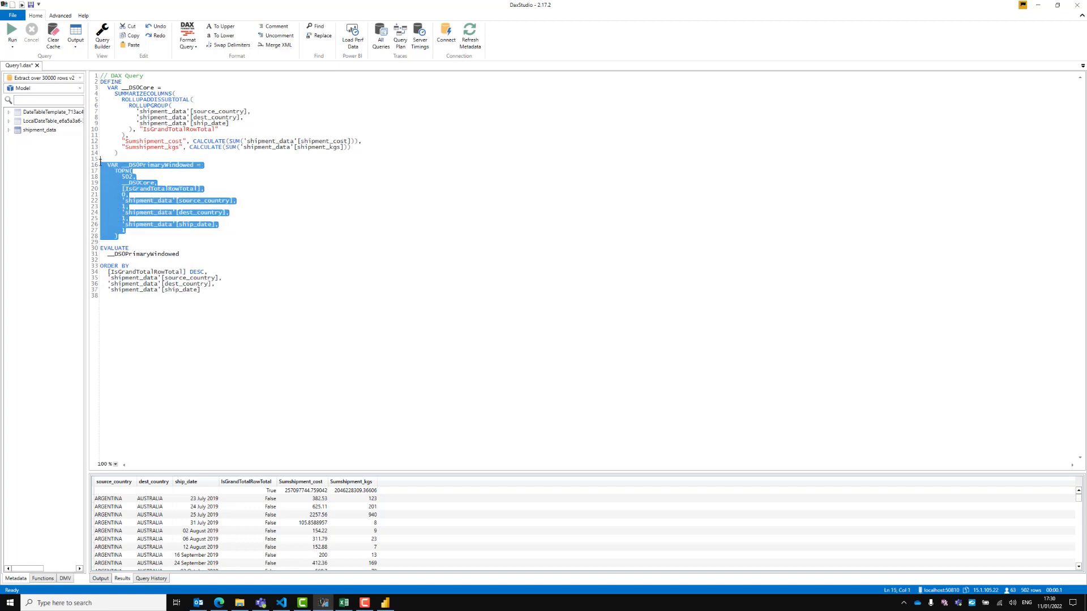
{"action": "left_click", "coordinate": [124, 230]}
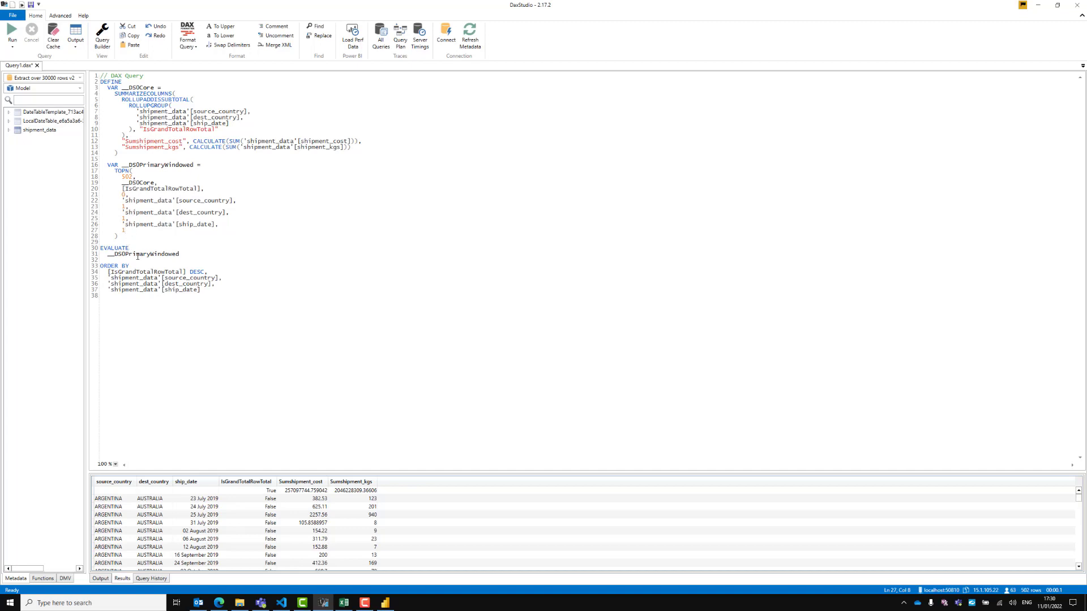
{"action": "double_click", "coordinate": [137, 256]}
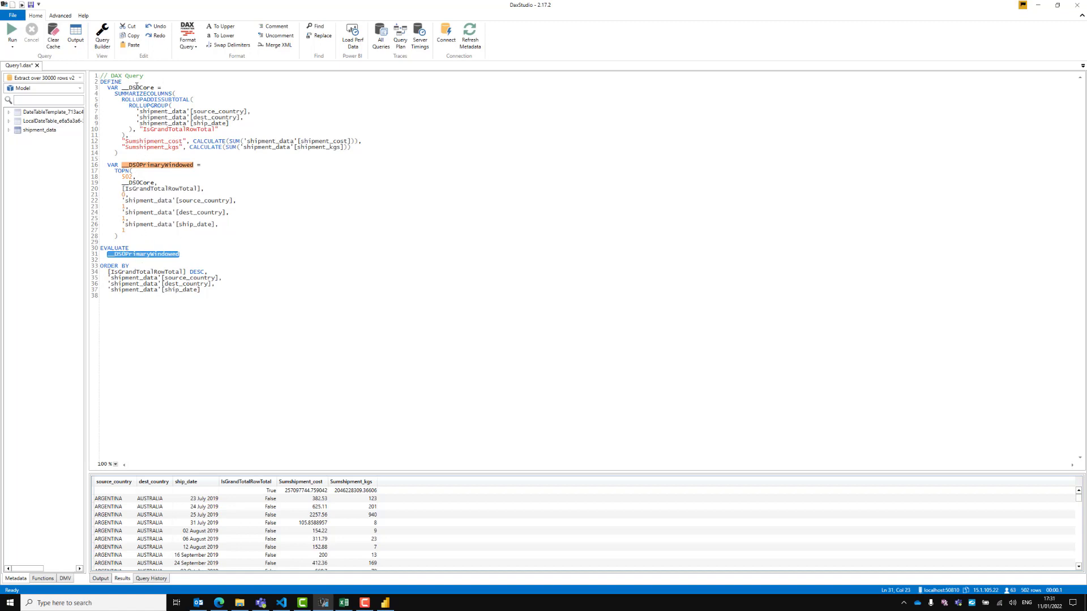
{"action": "left_click_drag", "start_coordinate": [120, 88], "coordinate": [156, 87]}
{"action": "key", "text": "ctrl+c"}
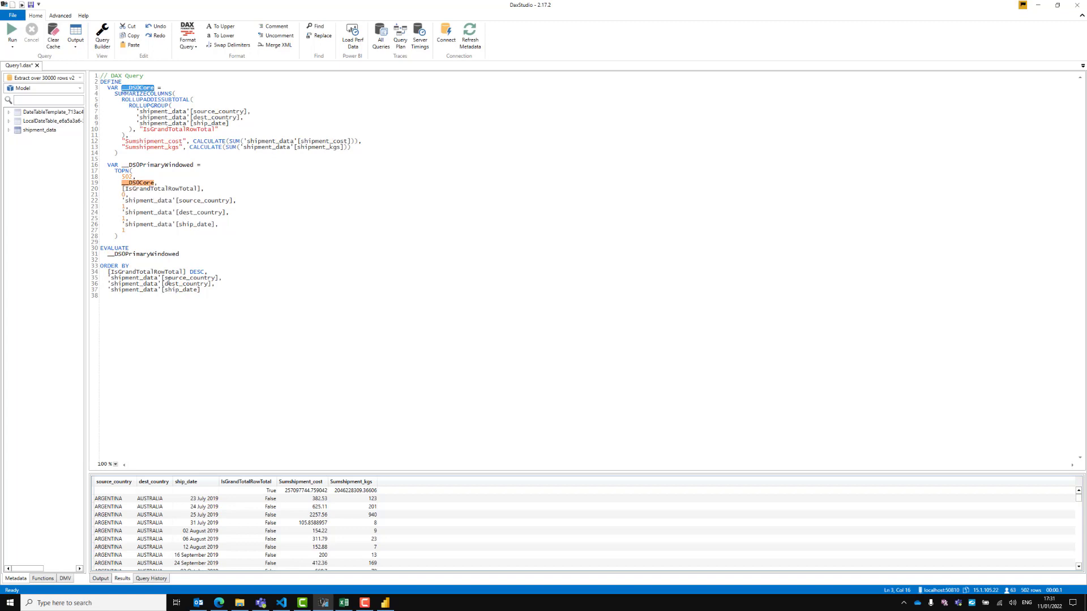
{"action": "left_click_drag", "start_coordinate": [182, 256], "coordinate": [103, 163]}
{"action": "key", "text": "ctrl+v"}
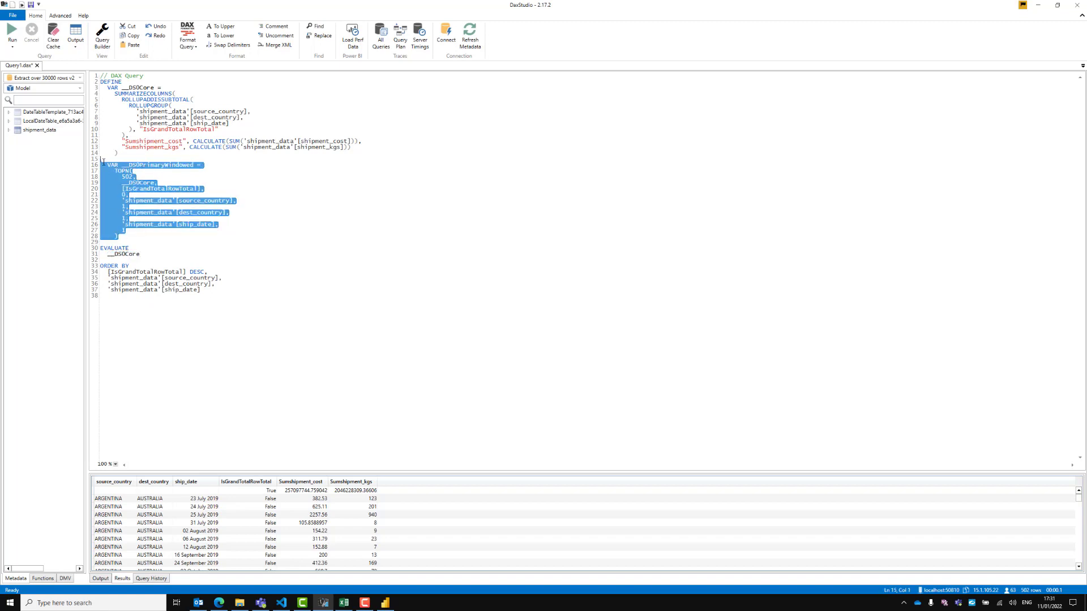
{"action": "key", "text": "Delete"}
{"action": "key", "text": "Delete"}
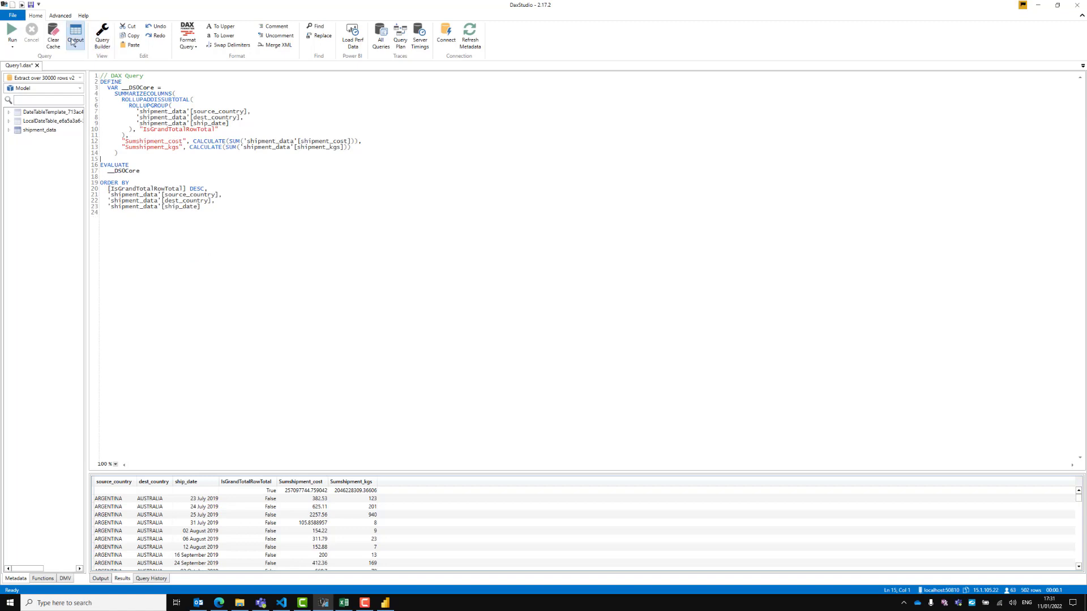
Rerun the edited query to return all 110731 rows, then switch to Power BI Desktop
{"action": "left_click", "coordinate": [12, 32]}
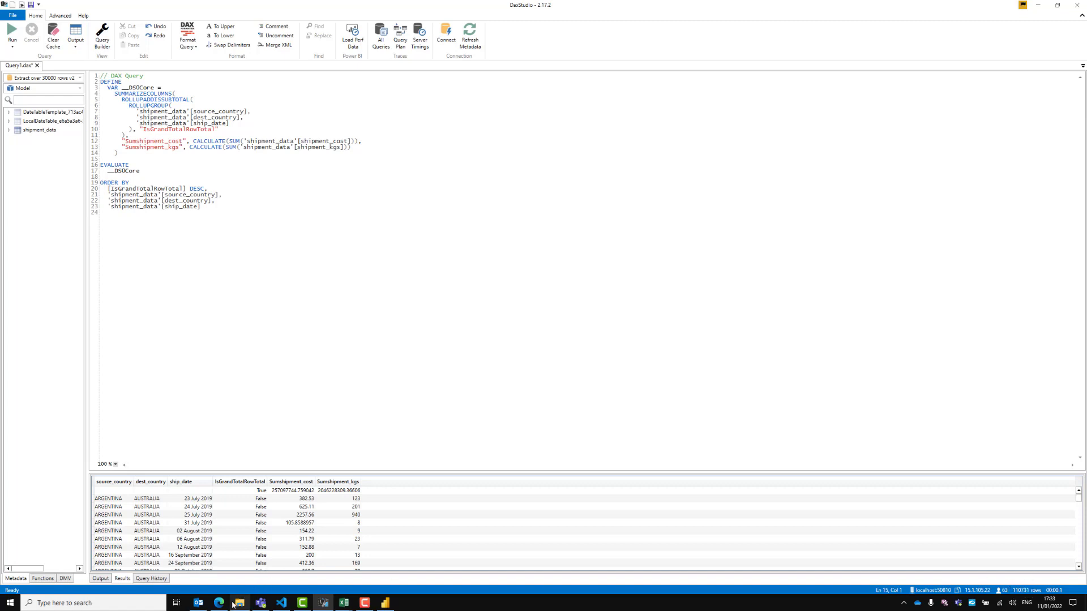
{"action": "left_click", "coordinate": [384, 603]}
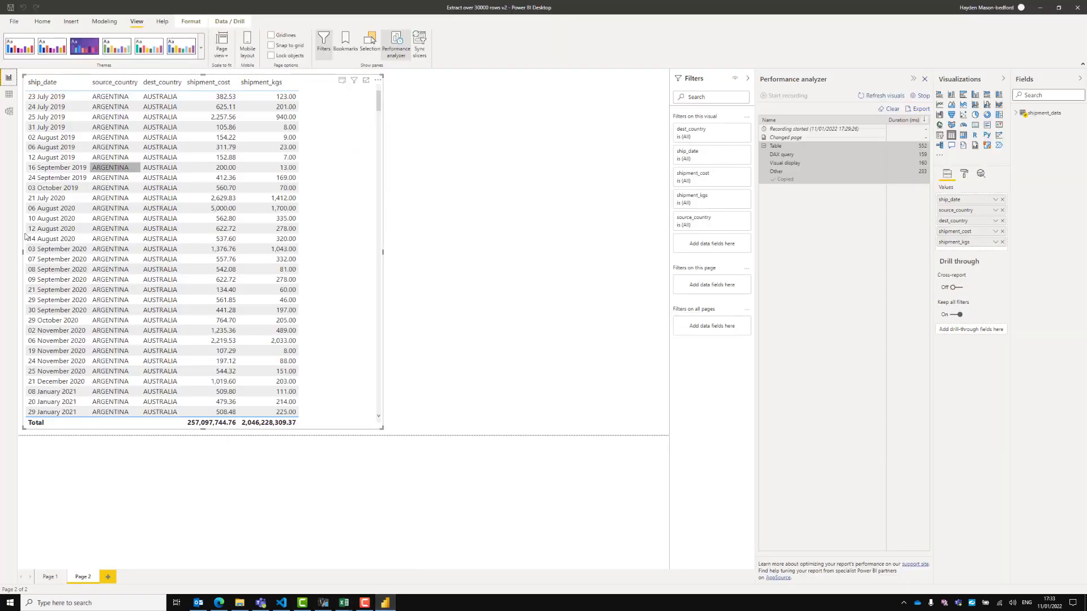
Check Page 1 and Page 2 of the report, then switch back to DAX Studio
{"action": "left_click", "coordinate": [50, 578]}
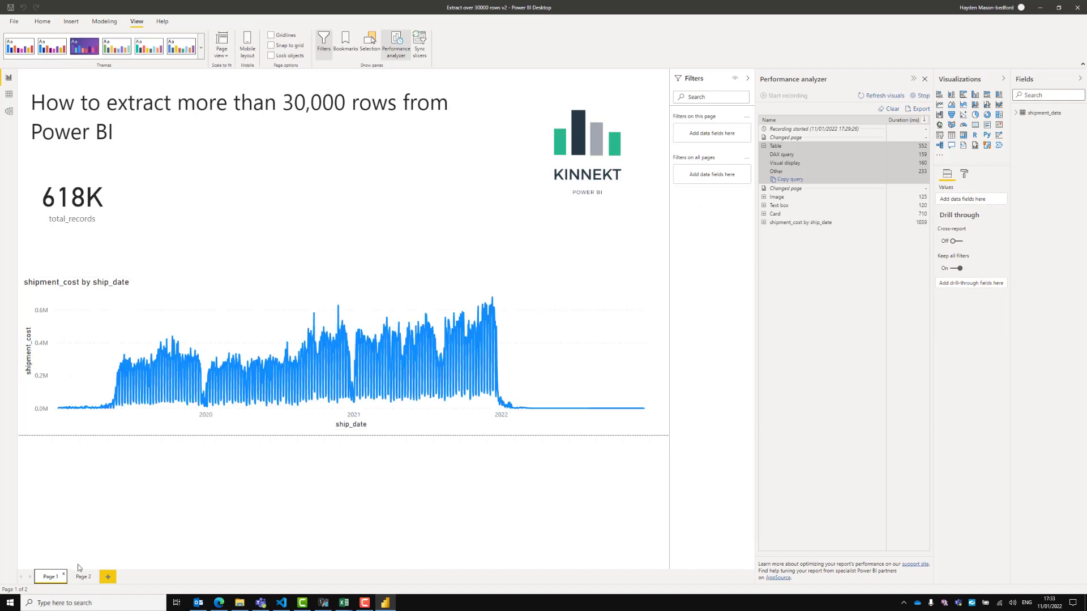
{"action": "left_click", "coordinate": [81, 576]}
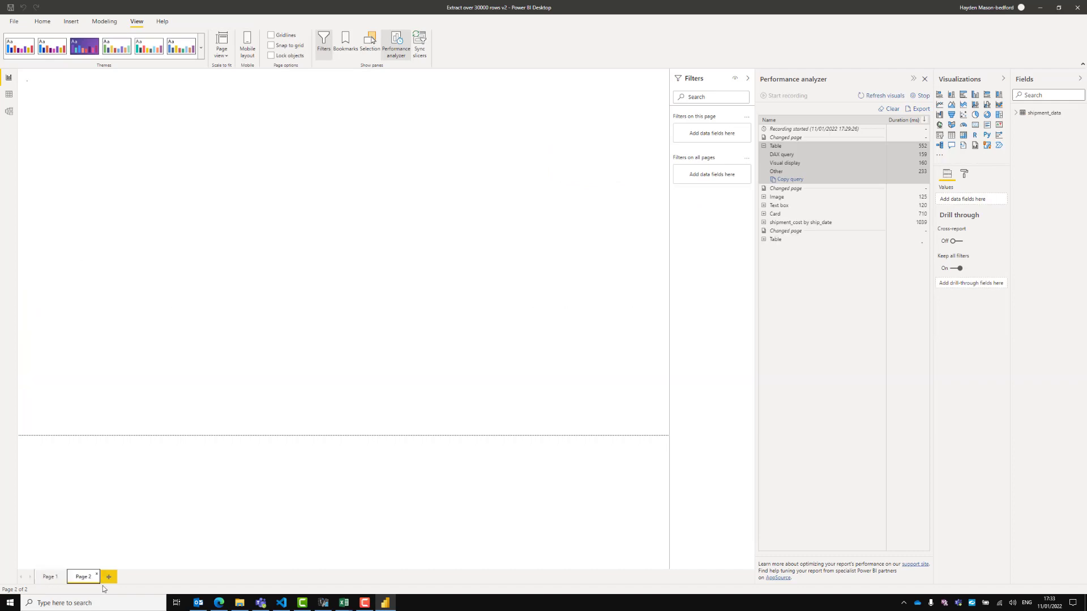
{"action": "left_click", "coordinate": [324, 604]}
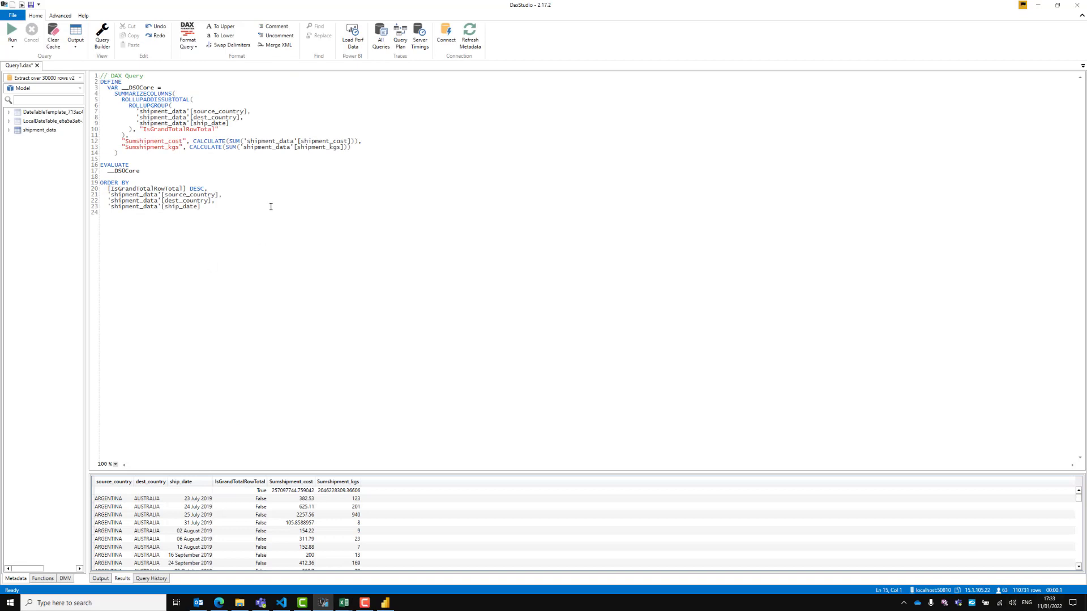
Set the output to File and run the query, saving the CSV as 'video demo'
{"action": "left_click", "coordinate": [220, 202]}
{"action": "left_click", "coordinate": [79, 43]}
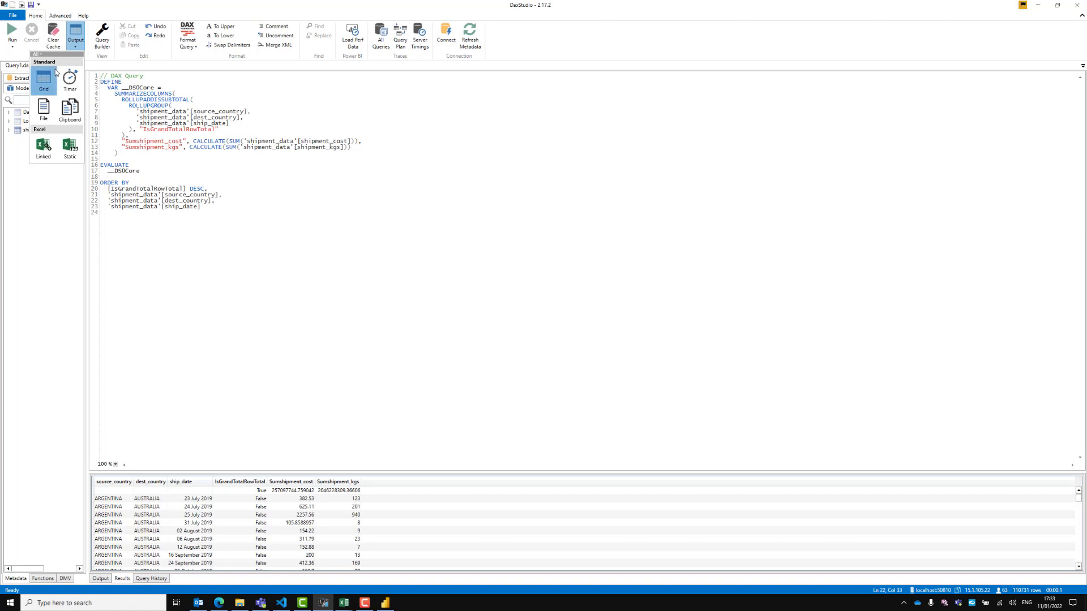
{"action": "left_click", "coordinate": [44, 109]}
{"action": "left_click", "coordinate": [12, 33]}
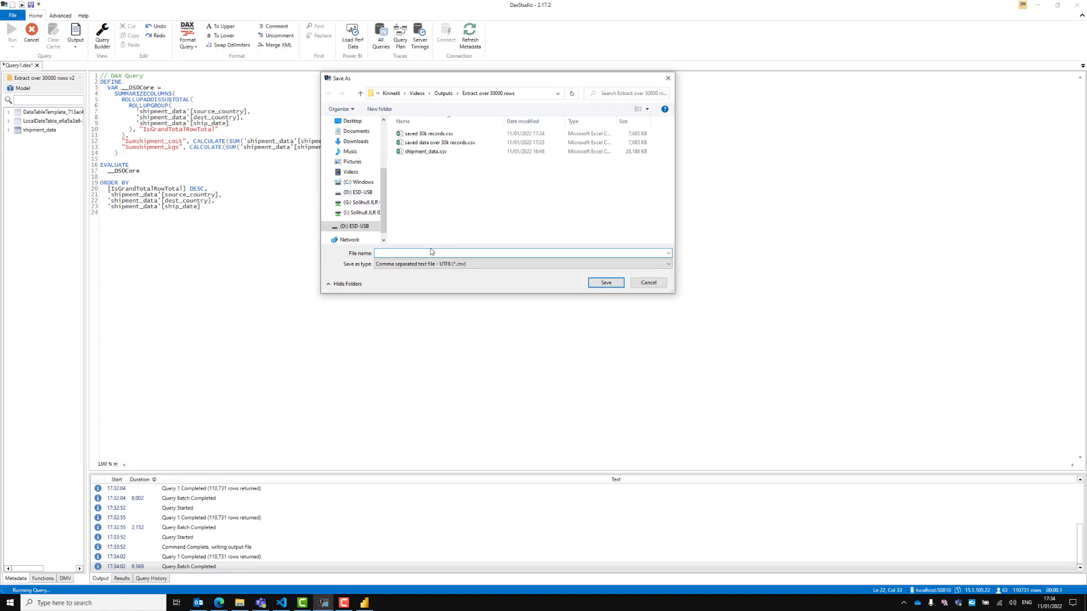
{"action": "type", "text": "video demo"}
{"action": "key", "text": "Return"}
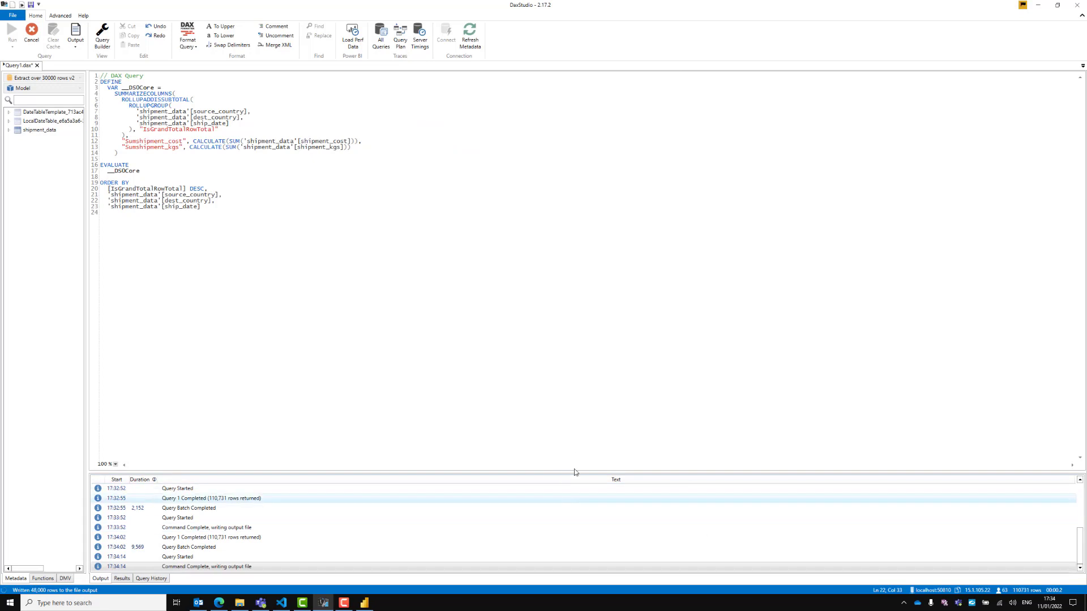
Open video demo.csv in Excel and jump to the last data row, ZIMBABWE at row 110732
{"action": "mouse_move", "coordinate": [239, 604]}
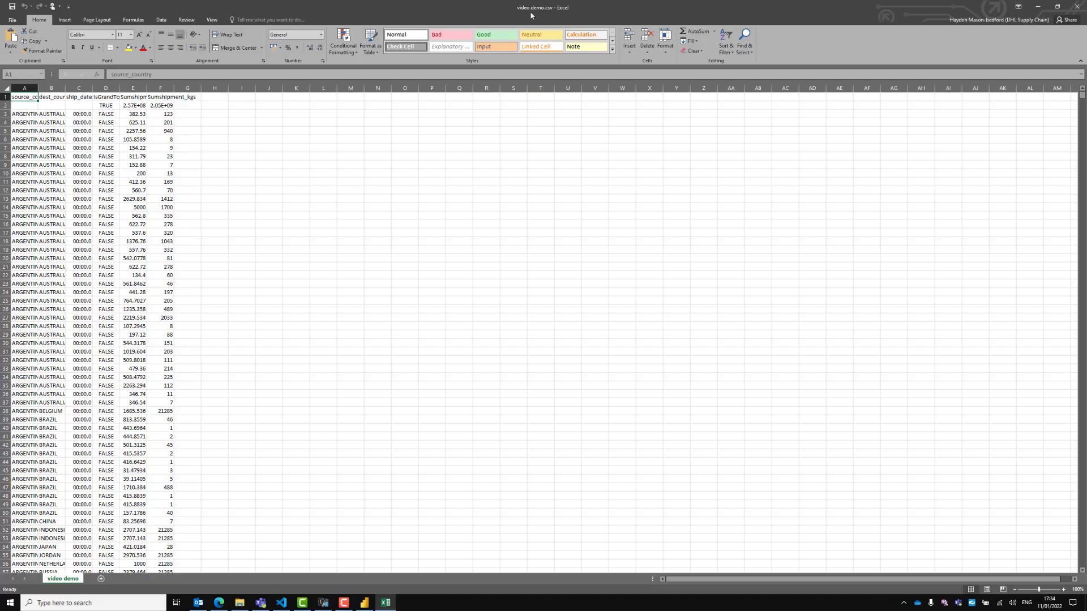
{"action": "left_click", "coordinate": [21, 113]}
{"action": "key", "text": "ctrl+Down"}
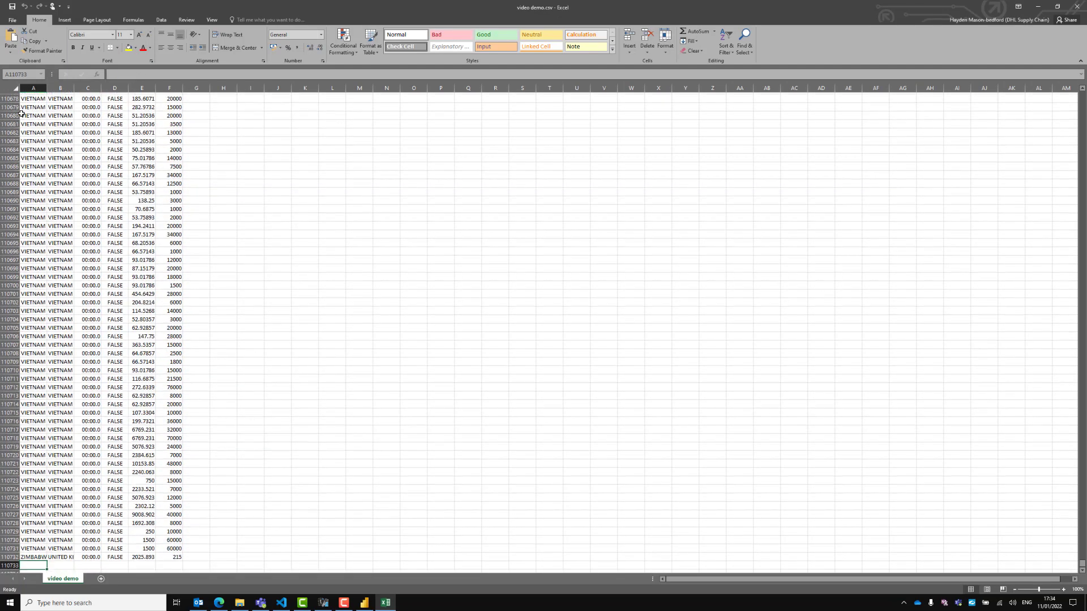